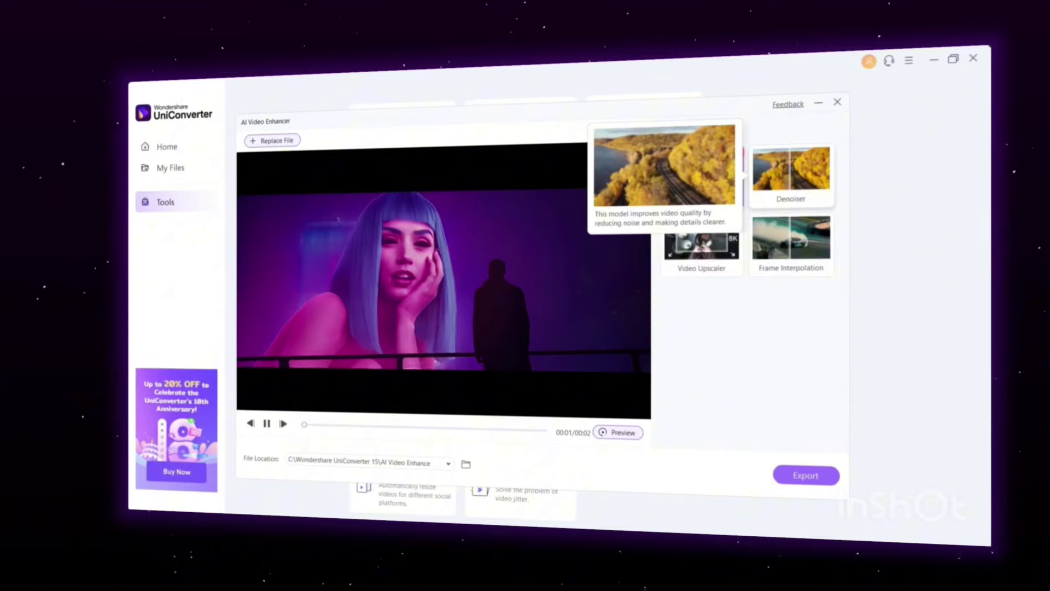
Select the Frame Interpolation model, leaving smoothness at its default 2X (48 FPS).
left_click(791, 241)
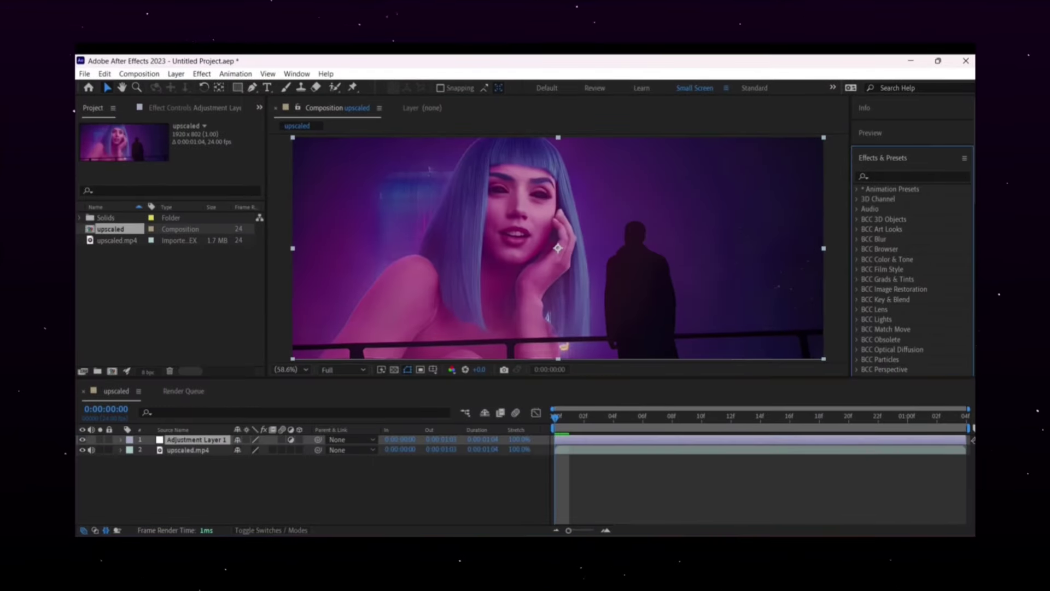
Apply Unsharp Mask, Brightness & Contrast and Hue/Saturation to the adjustment layer.
type("unsh")
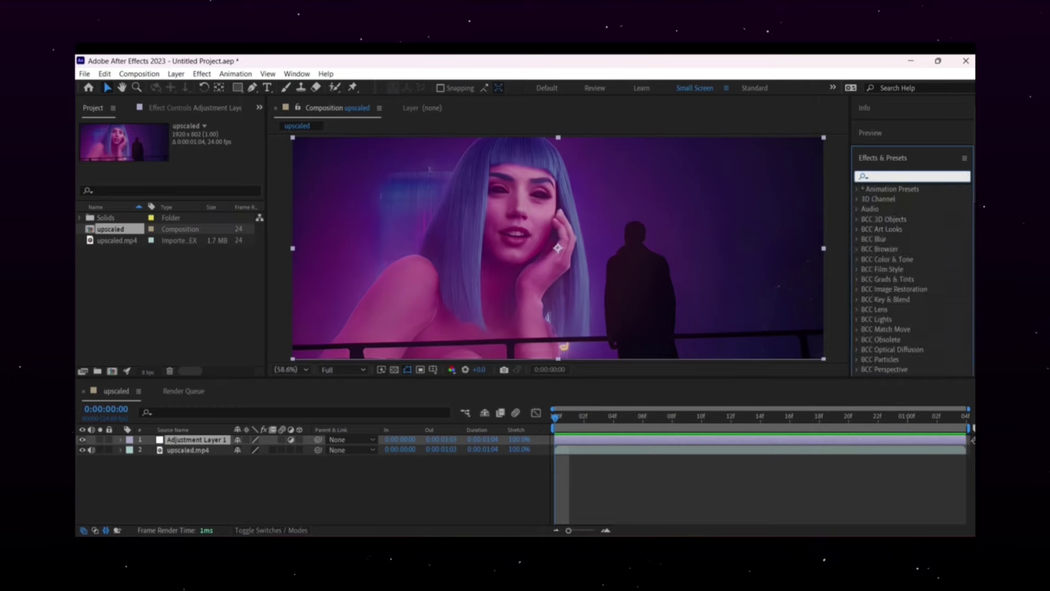
double_click(903, 219)
type("bright")
double_click(918, 249)
type("hue")
double_click(915, 269)
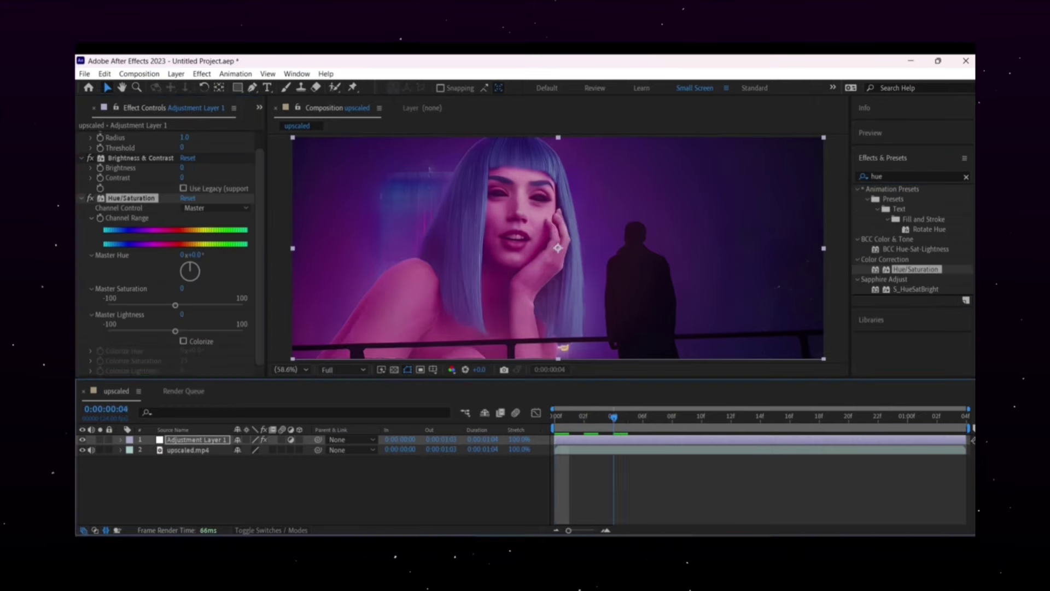
Enter the effect values, setting Brightness to 22 and Contrast to 15.
key("space")
key("Return")
left_click(182, 168)
type("22")
left_click(182, 177)
type("15\\AI Video Enhance")
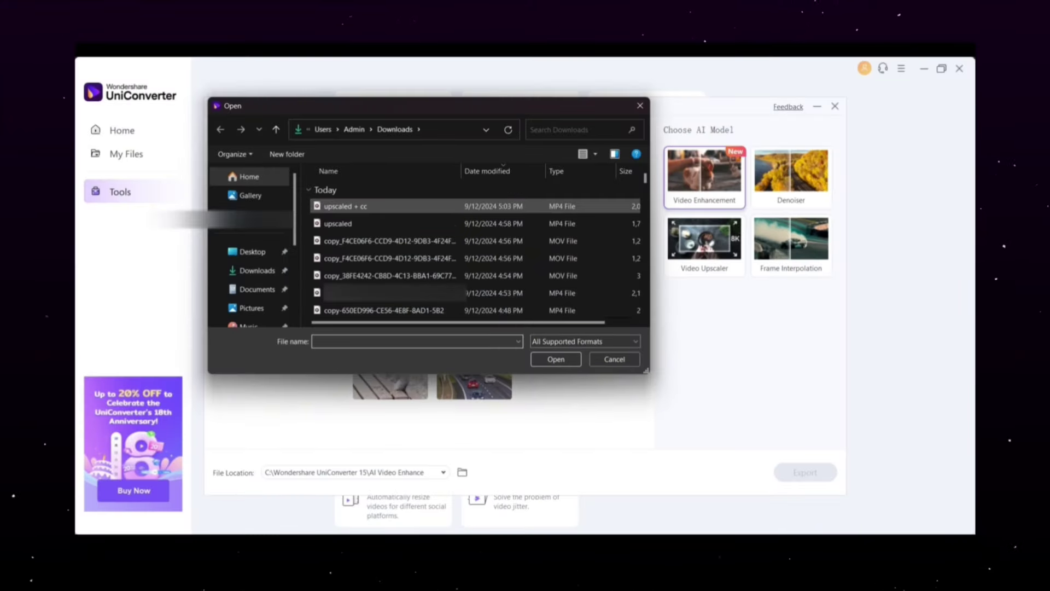
Load the video, choose Frame Interpolation at 4X (96 FPS) smoothness, and export it.
key("Return")
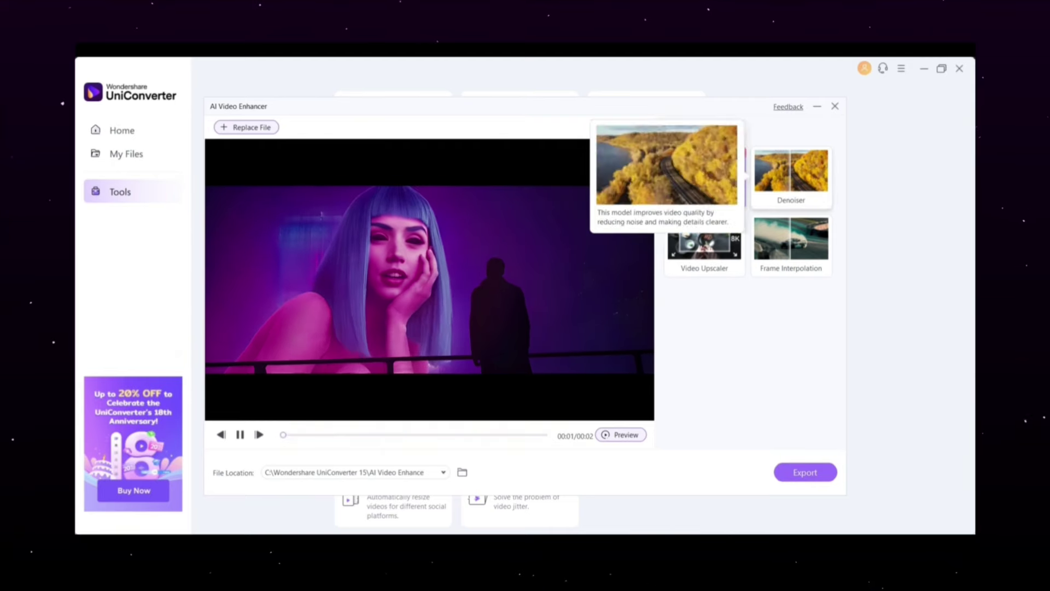
left_click(790, 243)
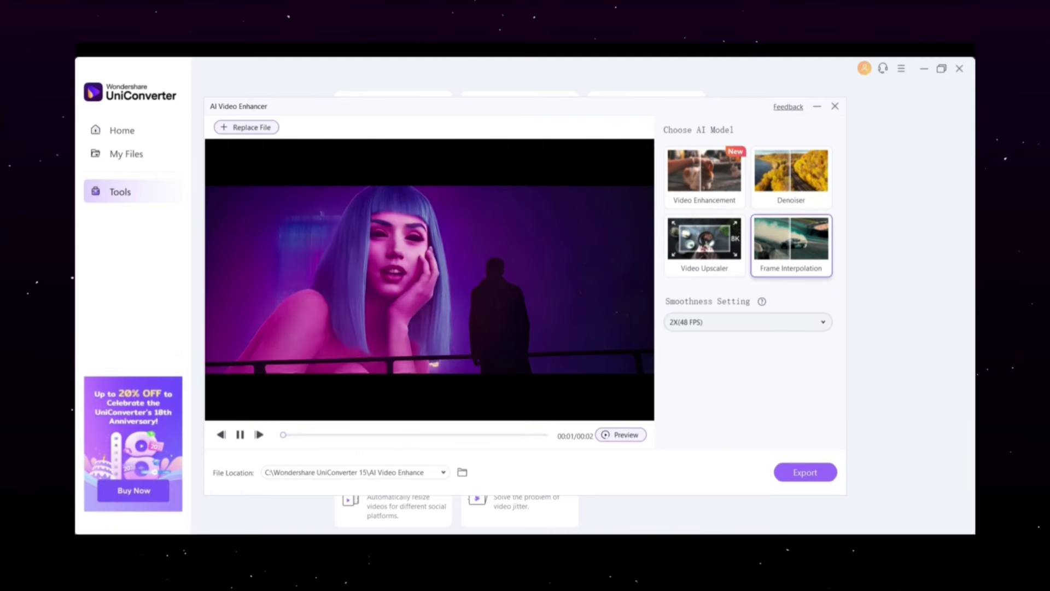
left_click(748, 322)
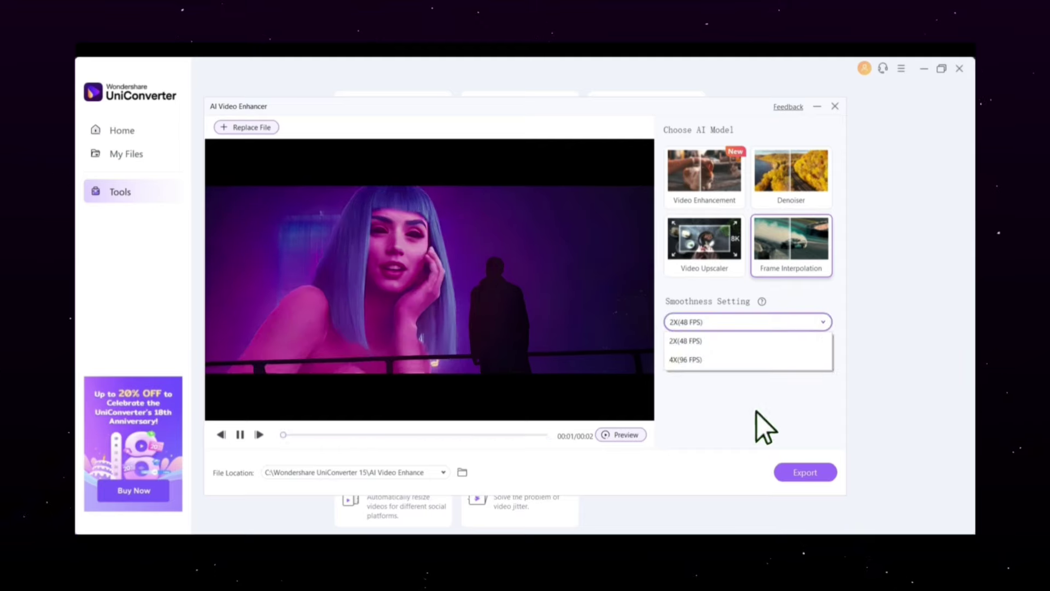
left_click(709, 360)
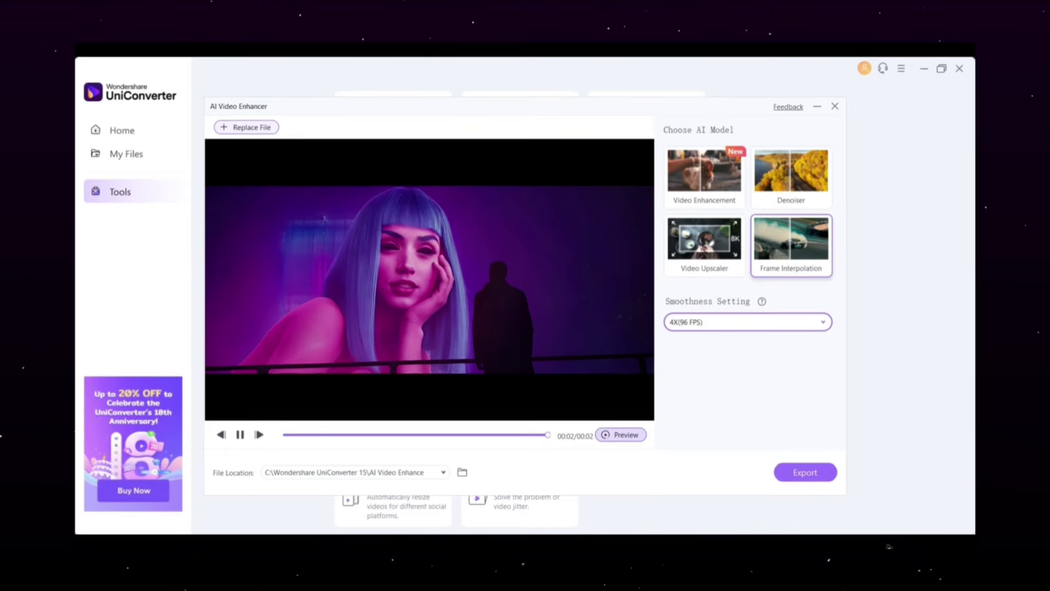
left_click(821, 472)
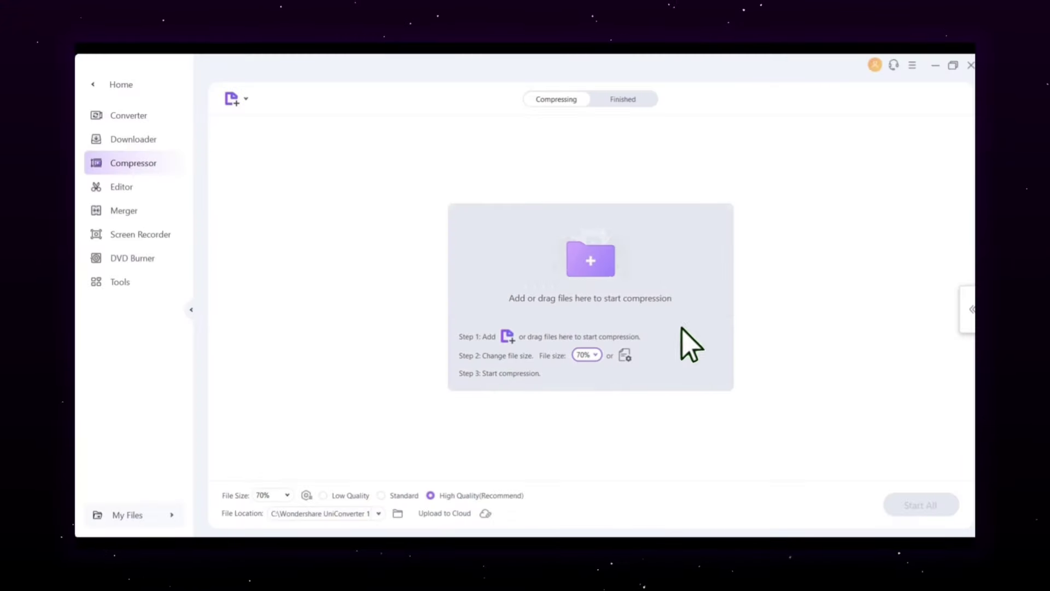
Add the Twixtor.56 clip to Compressor and set its compressed file size to 70%.
left_click(691, 344)
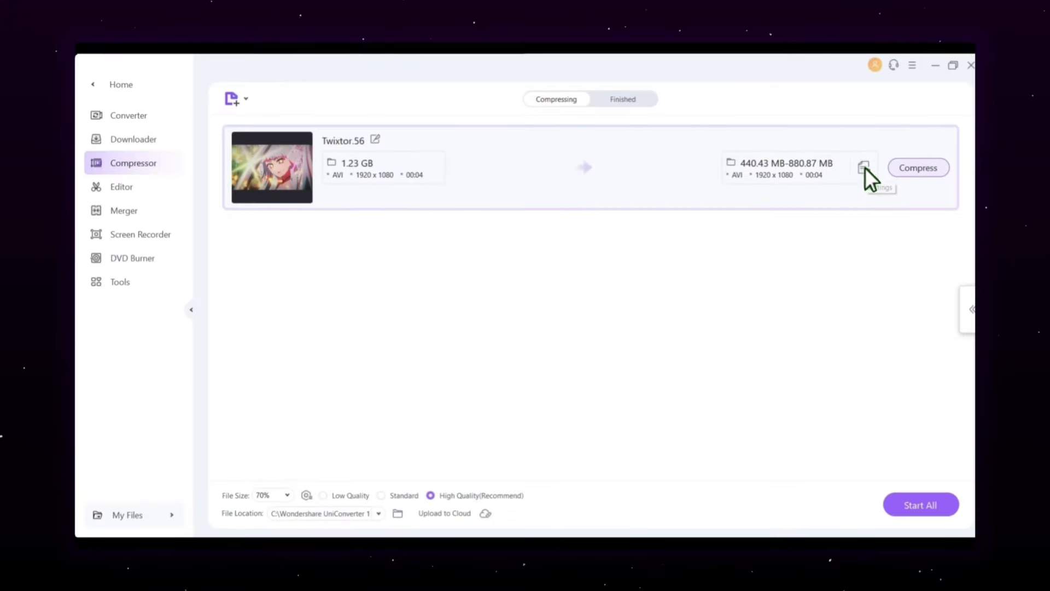
left_click(864, 167)
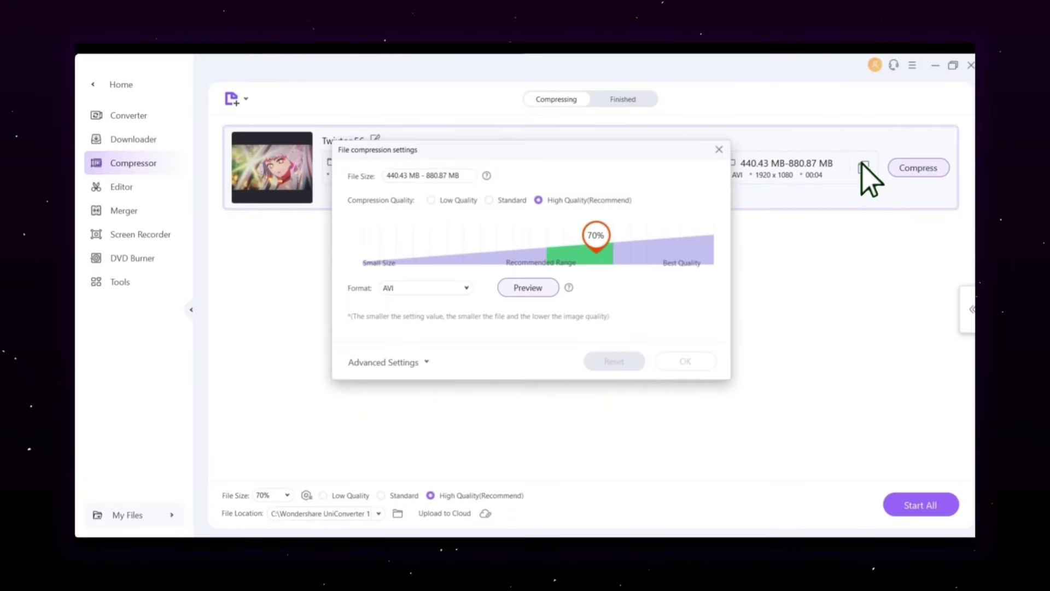
left_click_drag(596, 236, 557, 235)
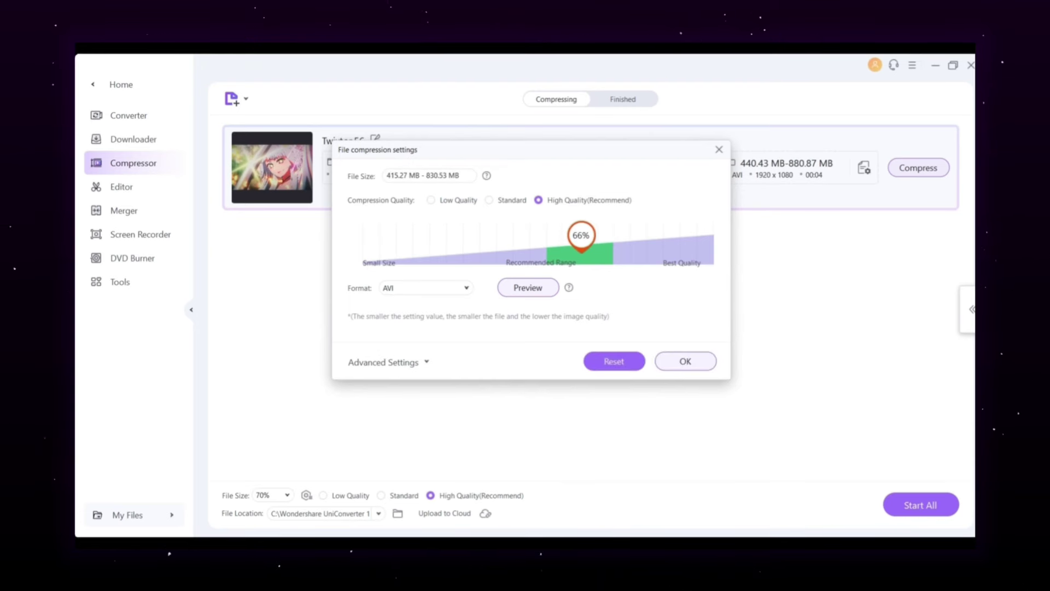
left_click_drag(594, 236, 598, 235)
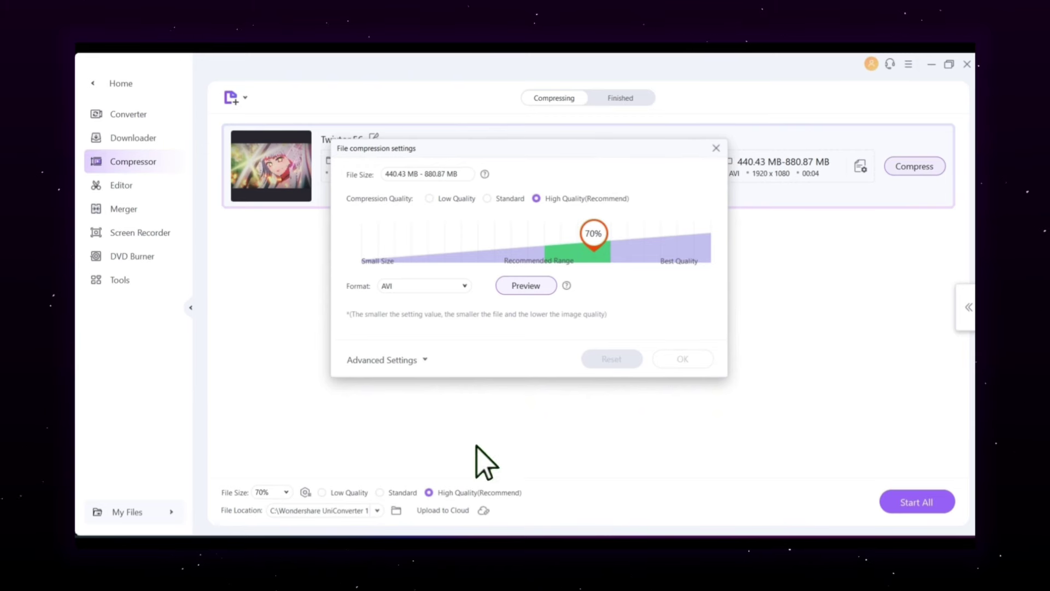
Review the advanced resolution and frame-rate options, then start compressing the clip.
left_click(400, 361)
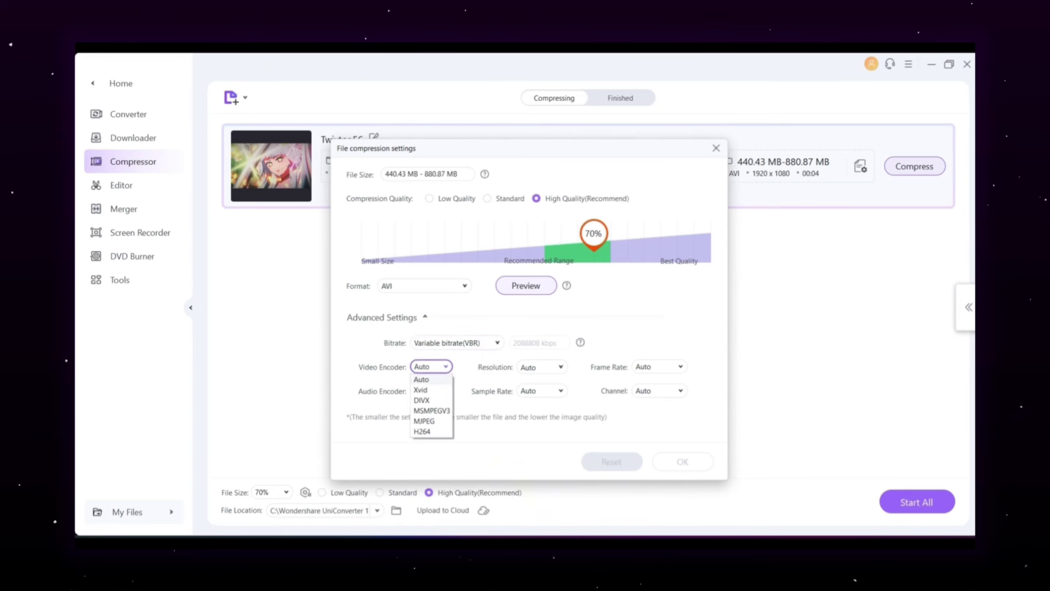
left_click(542, 367)
left_click(659, 366)
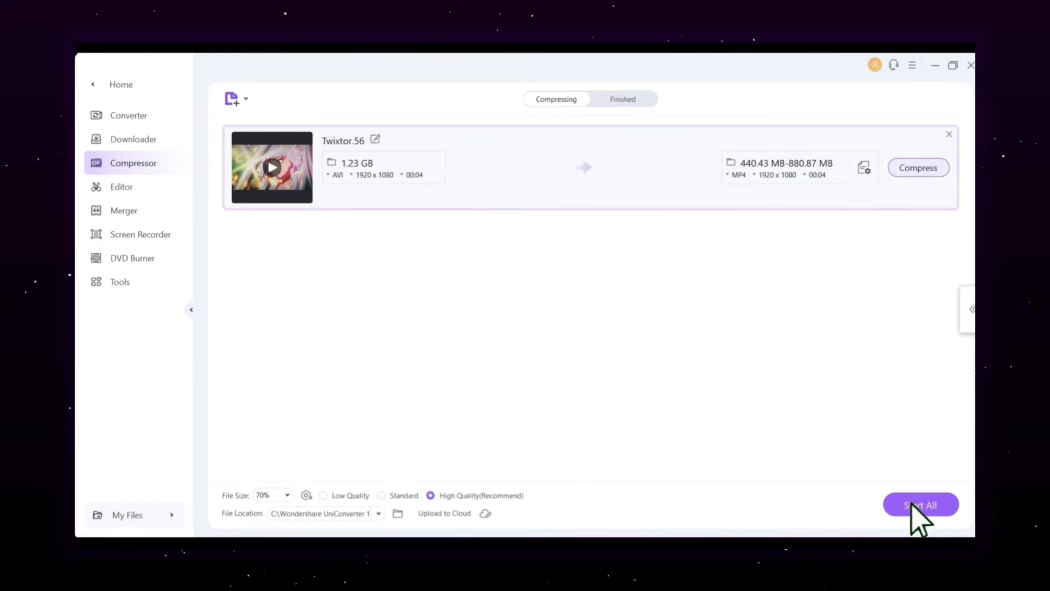
left_click(912, 504)
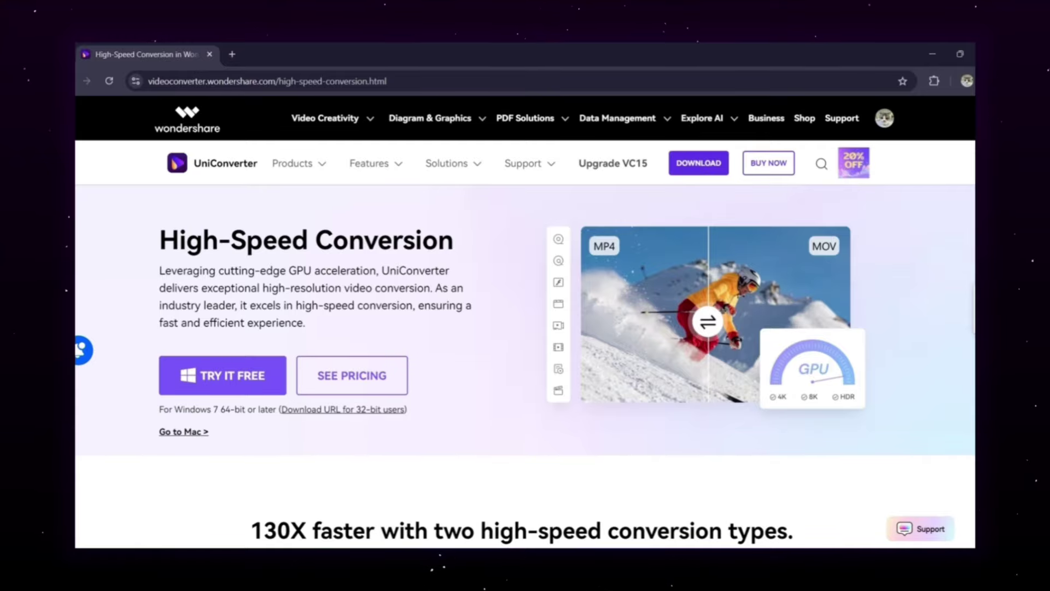
Scroll down the High-Speed Conversion page to its closing video-toolbox banner.
scroll(525, 322, "down", 14)
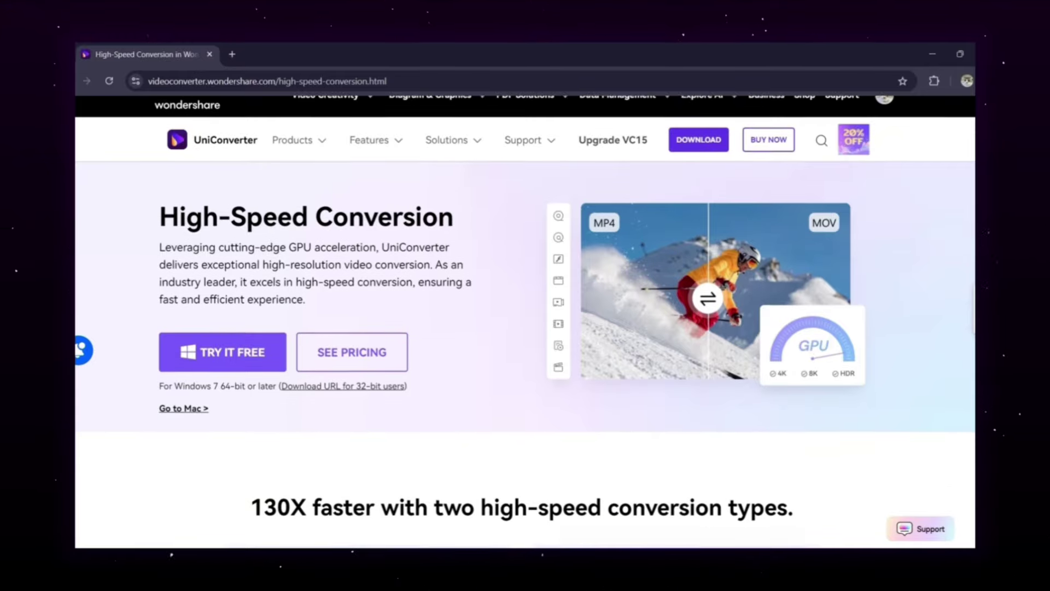
scroll(525, 322, "down", 6)
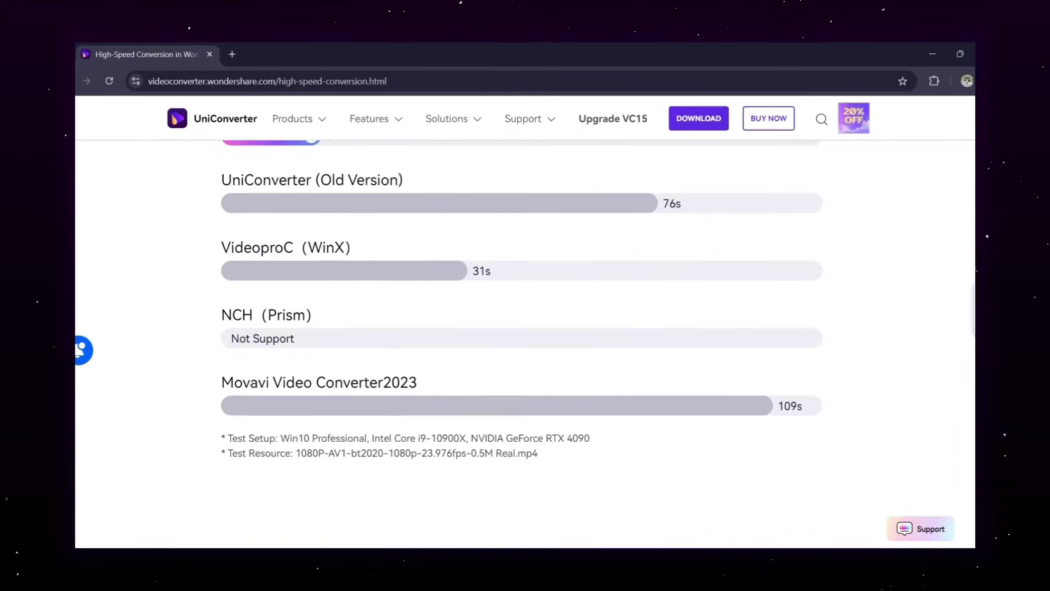
scroll(525, 322, "down", 6)
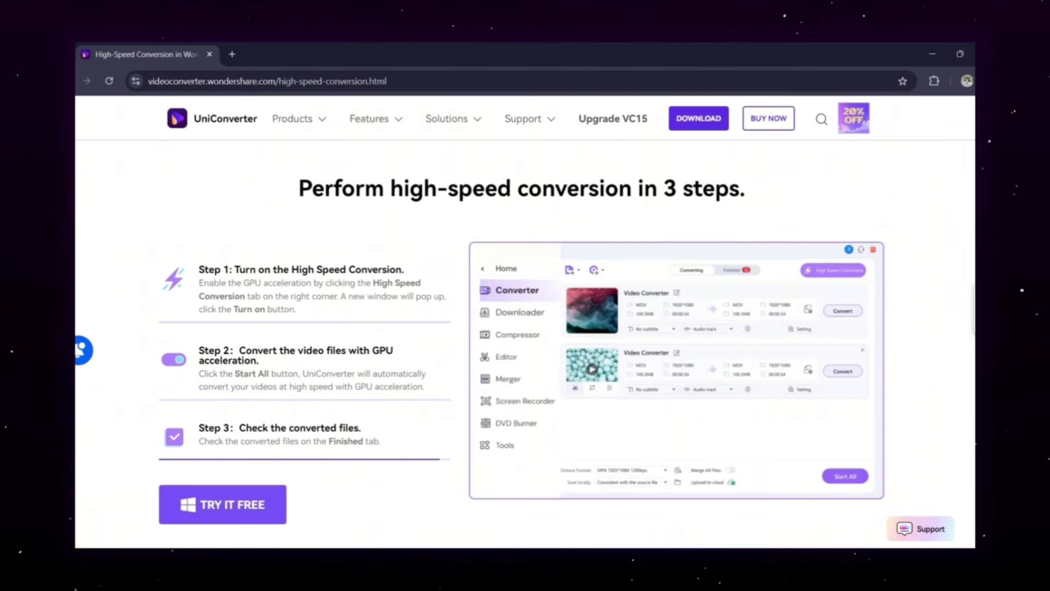
scroll(708, 293, "down", 8)
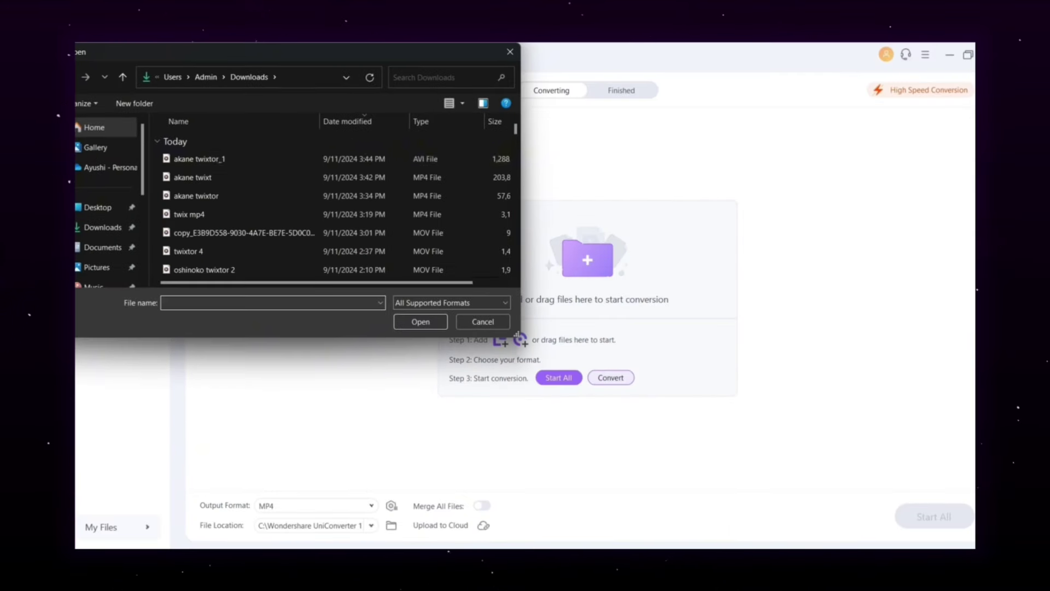
Add the akane twixtor_1 AVI clip, close the trimmer unchanged, and open its output settings.
double_click(197, 158)
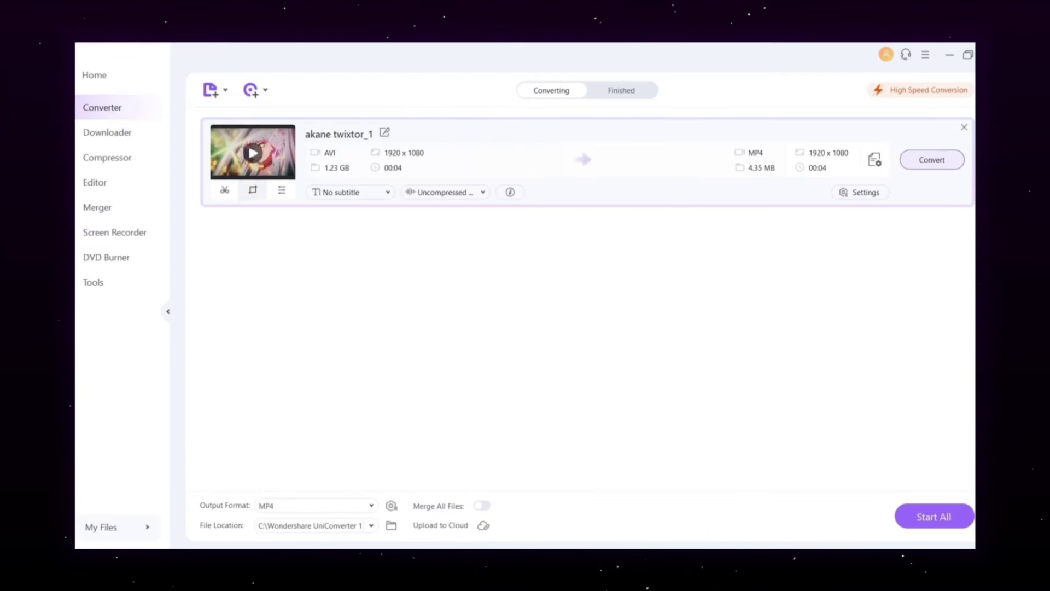
left_click(224, 190)
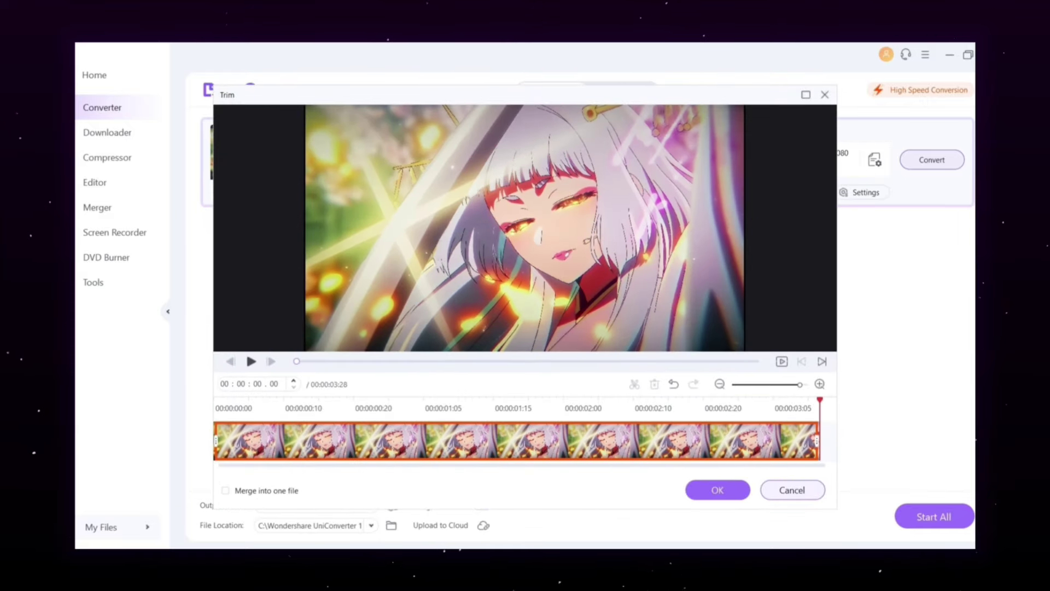
key("Escape")
left_click(637, 334)
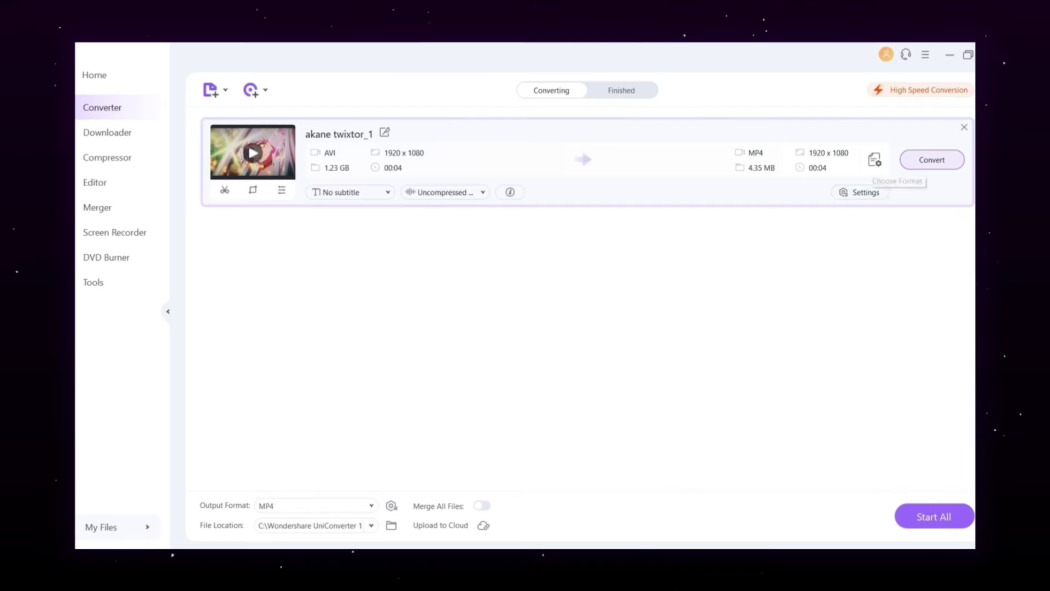
left_click(859, 192)
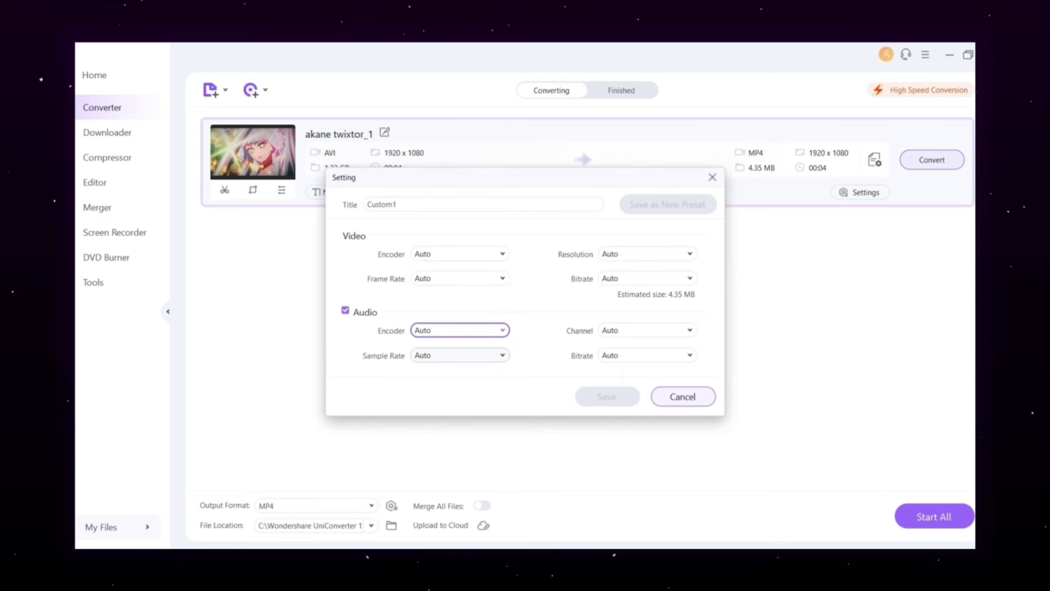
left_click(647, 354)
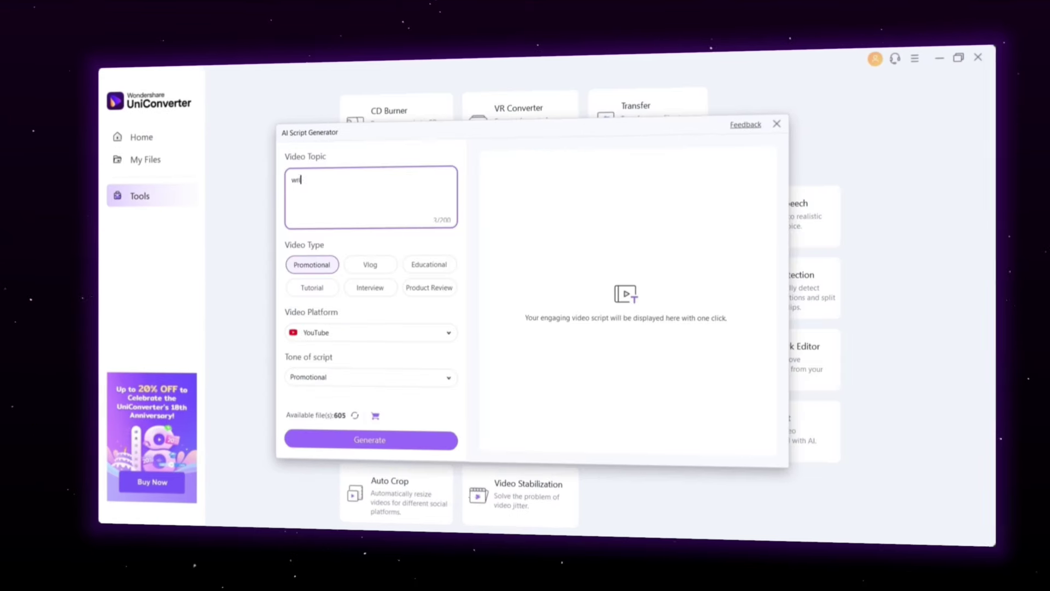
Generate an Educational script in Formal tone, then open the AI Thumbnail Maker.
left_click(370, 377)
left_click(328, 415)
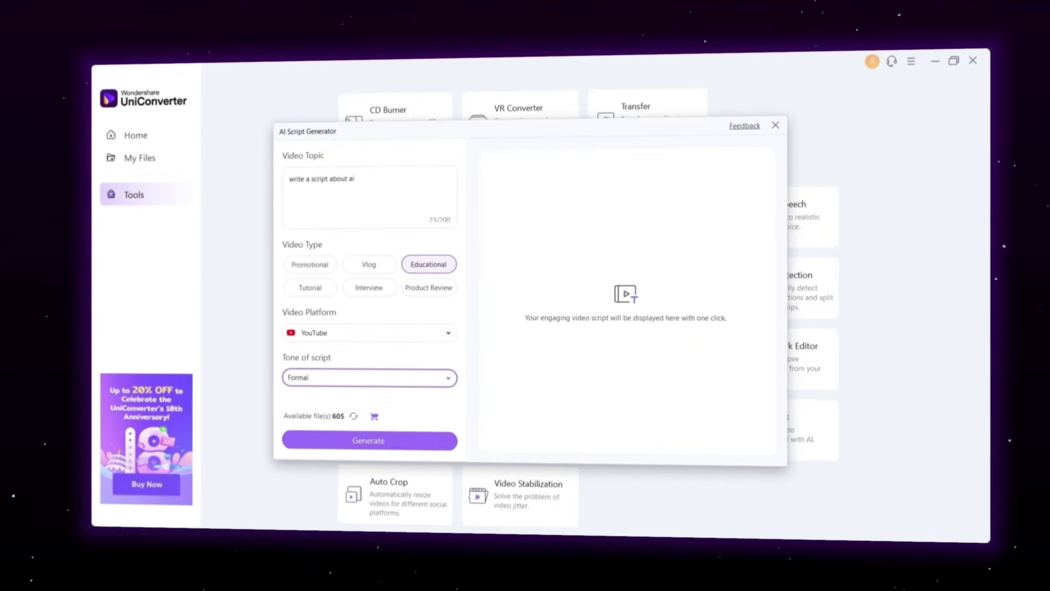
left_click(370, 440)
scroll(626, 284, "down", 5)
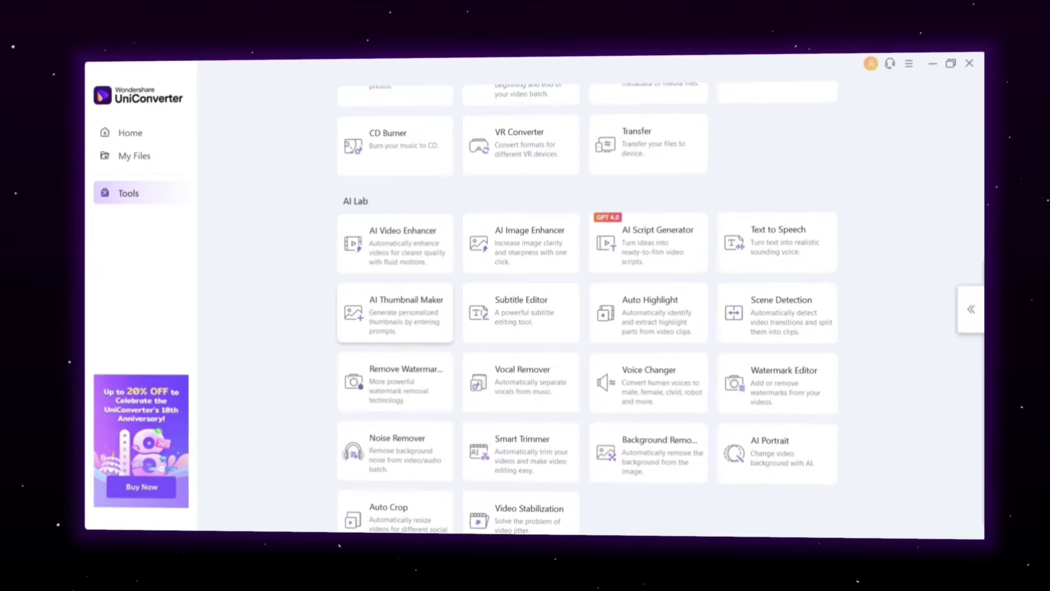
left_click(383, 303)
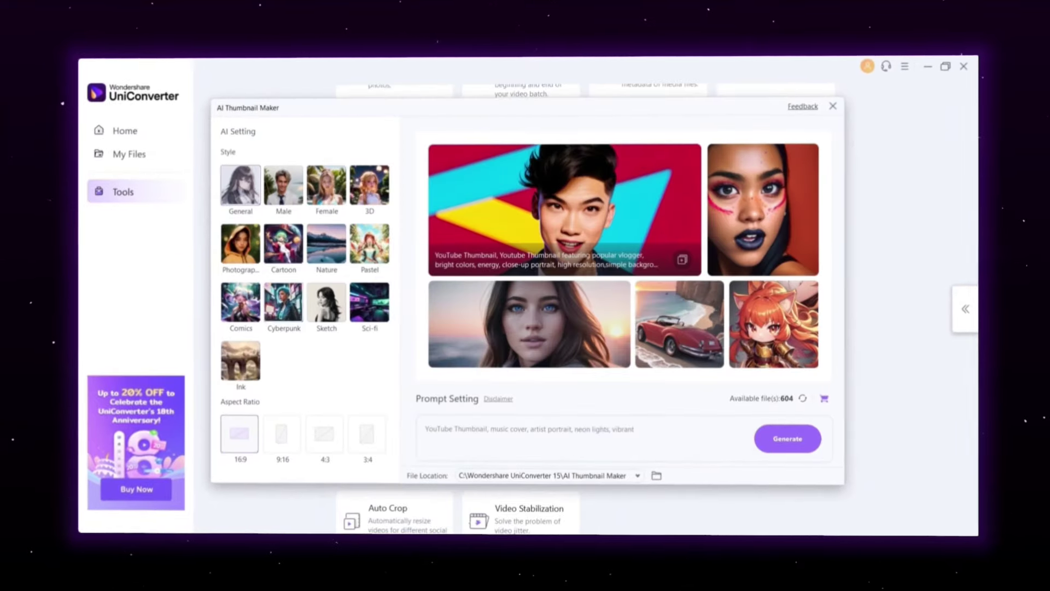